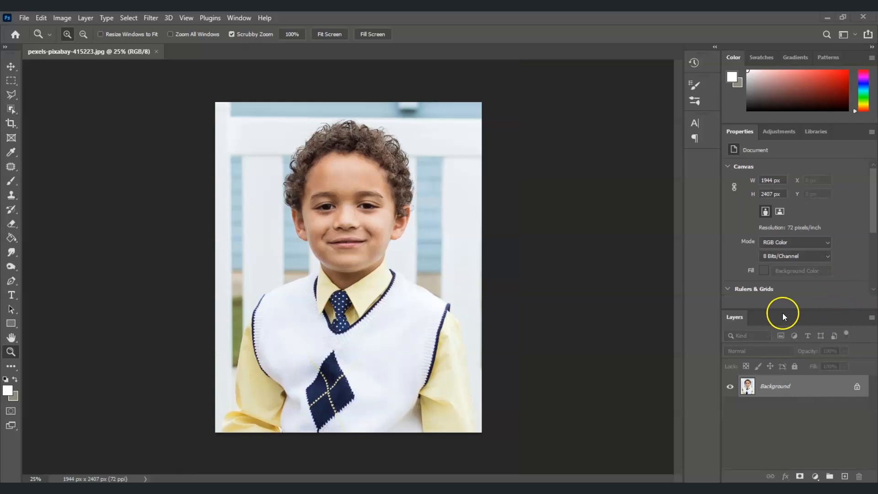
Duplicate the Background layer as "pencil drawing" and convert the copy to a smart object
key(ctrl+0)
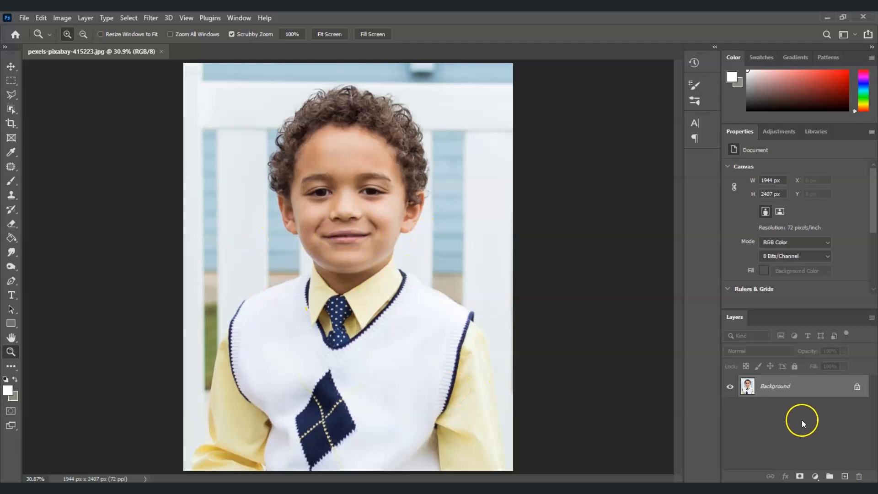
right_click(796, 392)
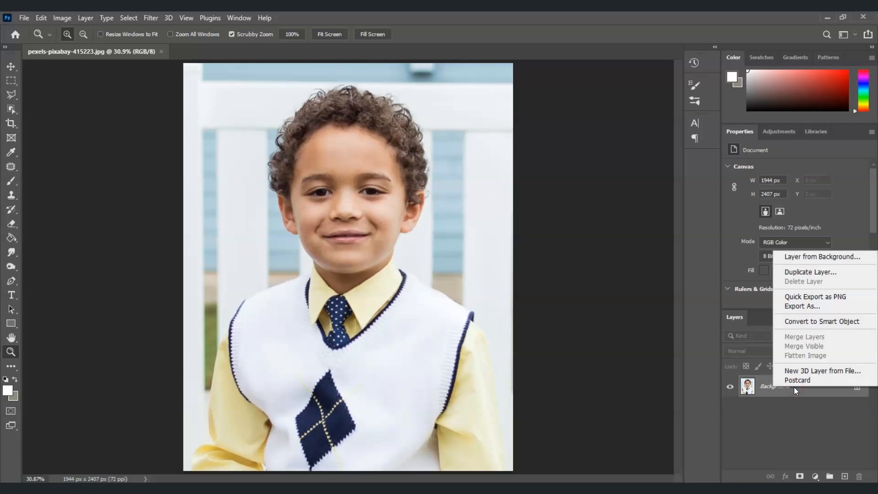
click(807, 272)
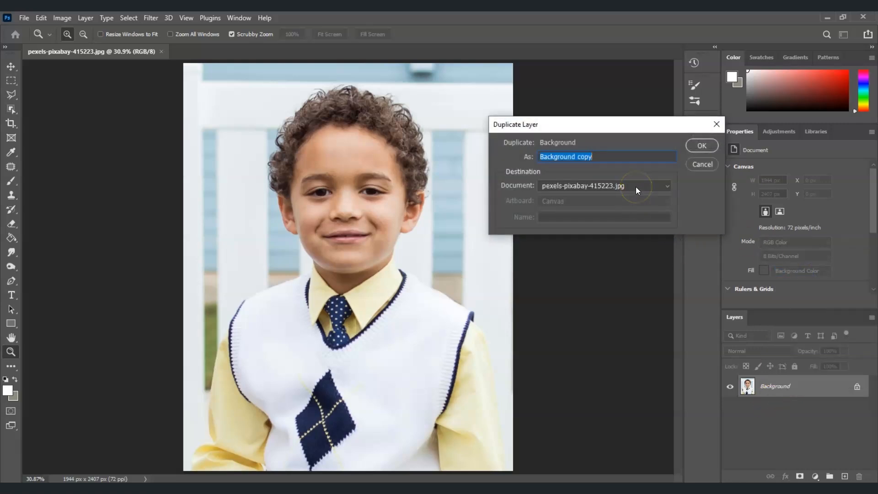
text(pencil drawing)
click(698, 151)
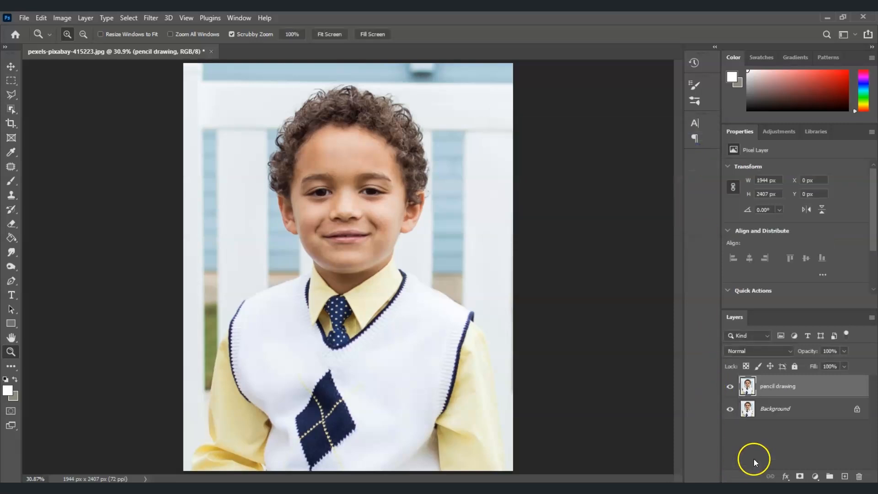
right_click(784, 391)
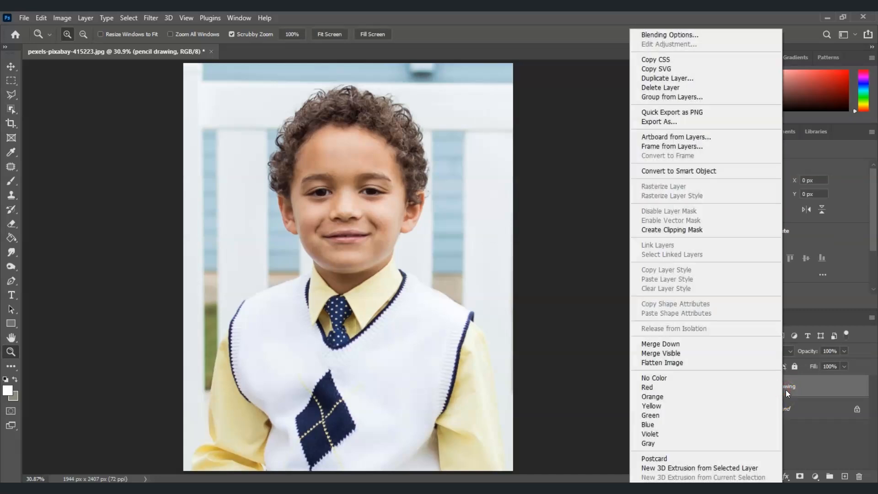
click(688, 172)
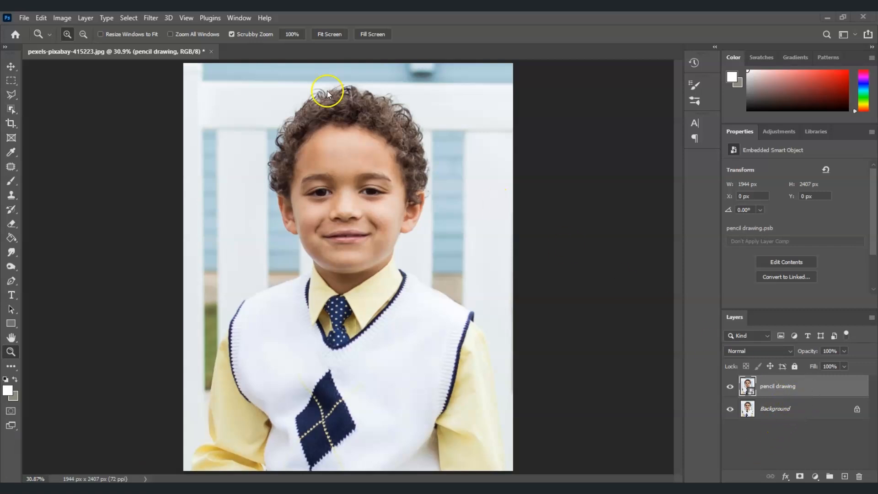
Apply the Oil Paint filter to the pencil drawing layer with Stylization 6.7, Cleanliness 6.2, Scale 2.2 and Bristle Detail 5.0
click(151, 18)
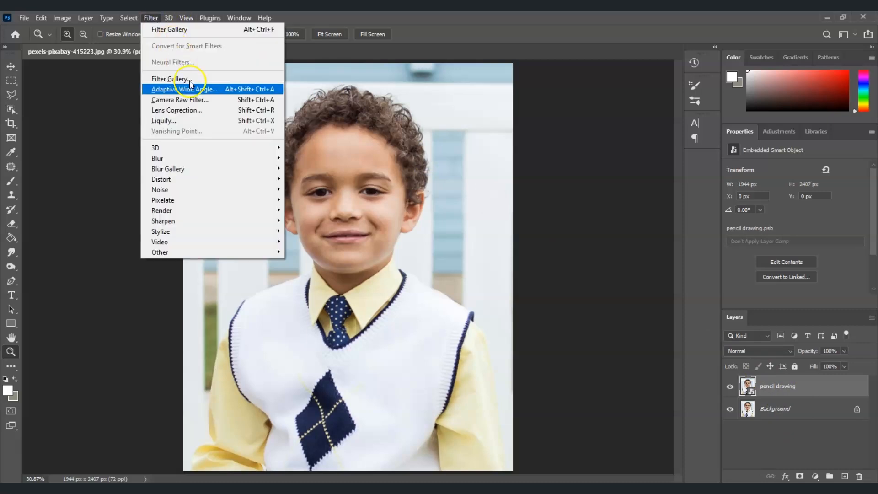
mouse_move(229, 229)
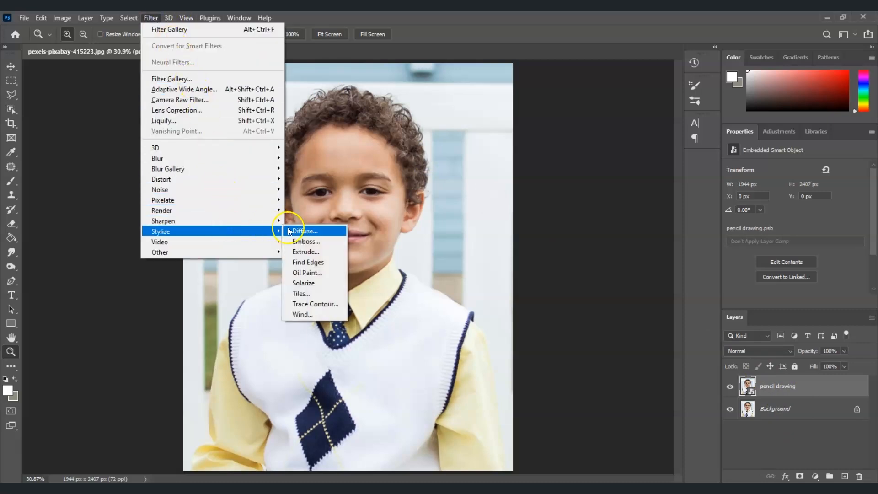
click(308, 273)
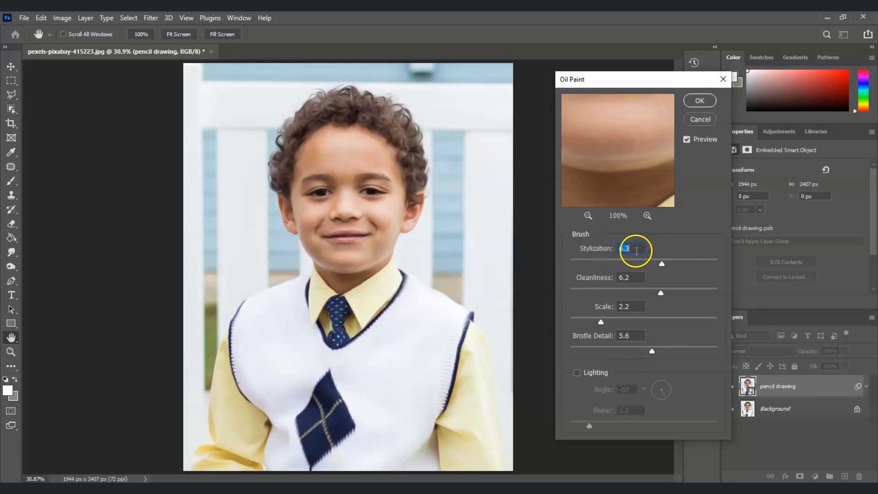
click(635, 248)
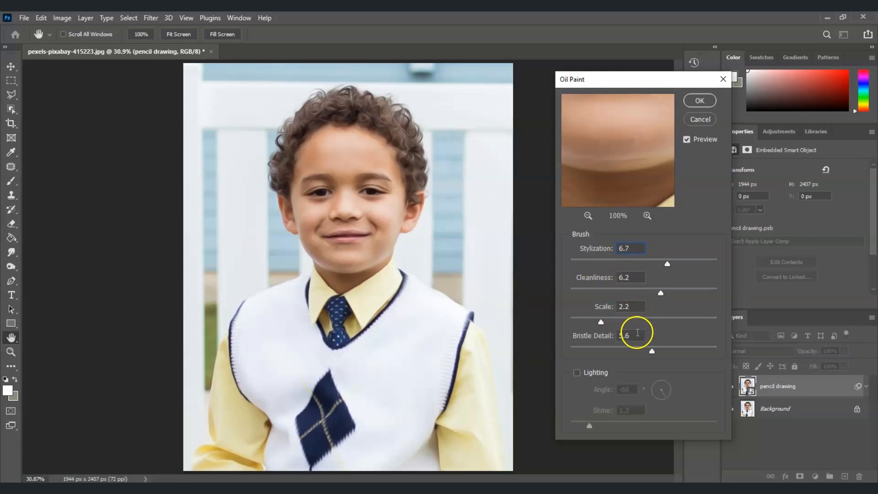
click(592, 338)
text(5)
click(712, 371)
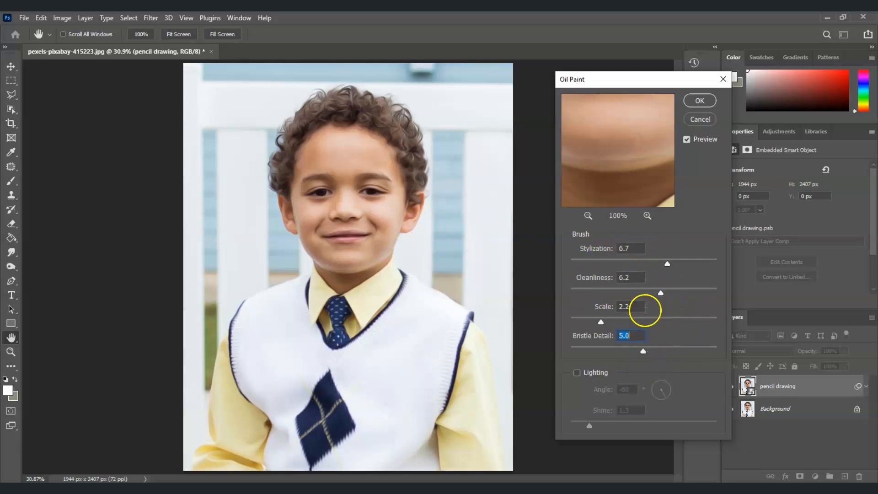
click(701, 100)
Apply the artistic Poster Edges filter to the pencil drawing layer with Edge Thickness 2, Edge Intensity 10 and Posterization 6
key(z)
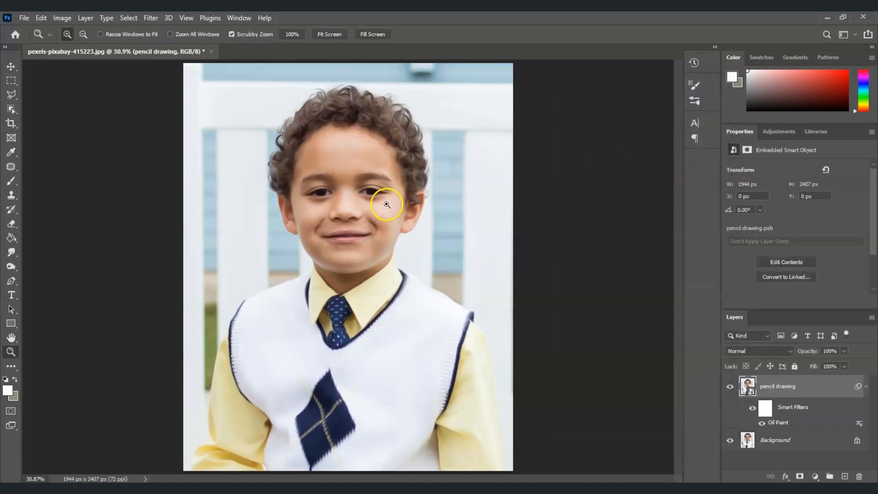
click(345, 210)
click(345, 211)
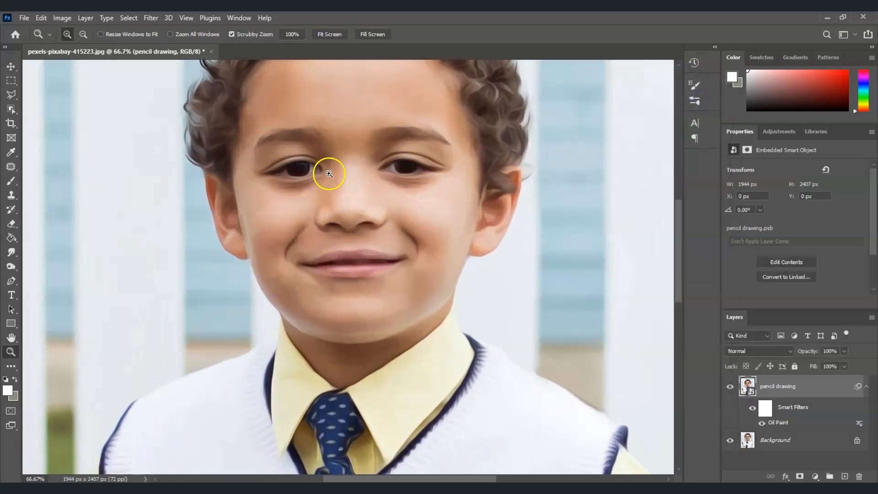
drag(675, 251, 676, 239)
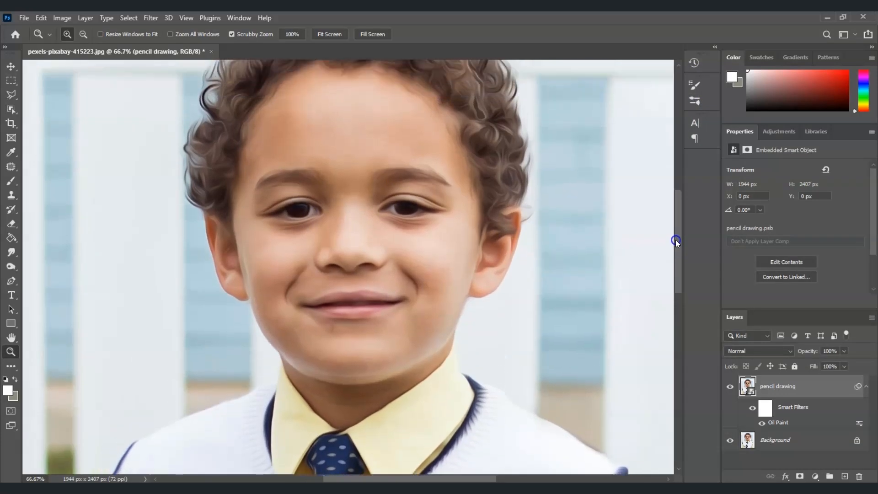
click(334, 35)
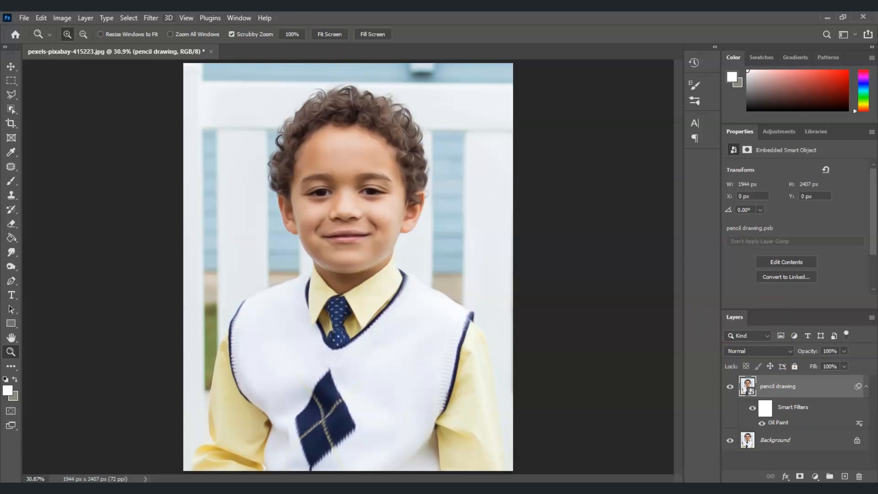
click(147, 19)
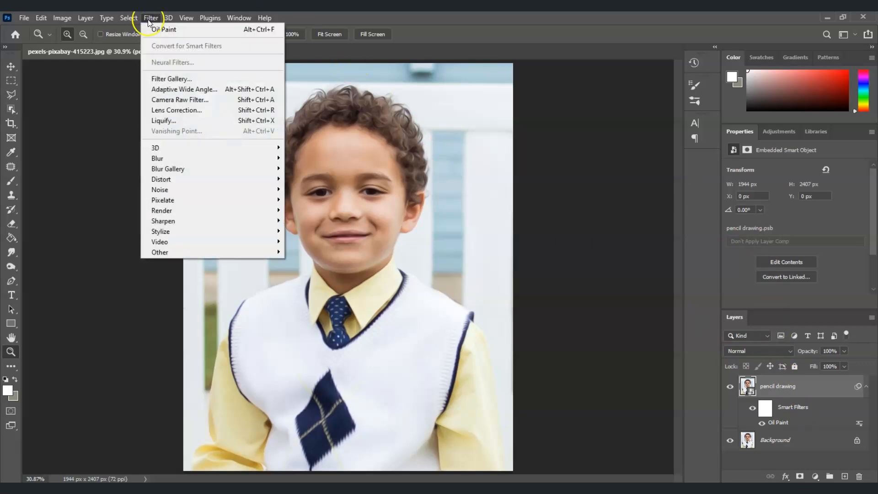
click(167, 78)
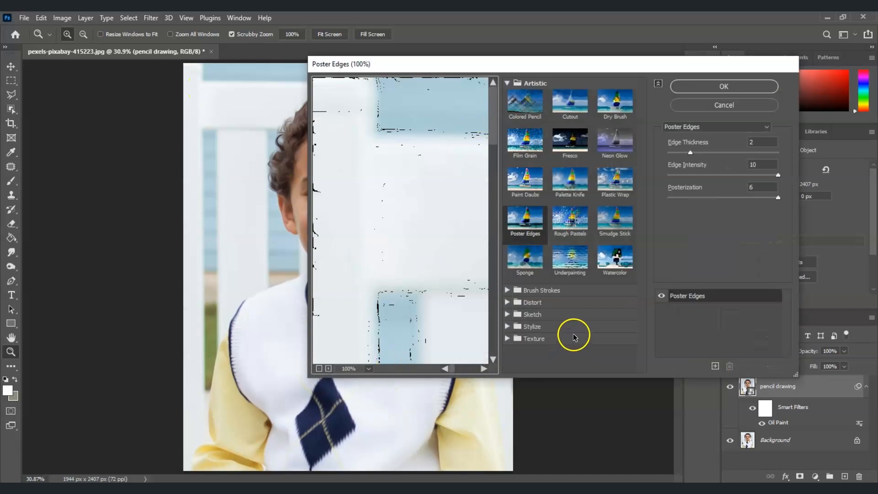
click(507, 83)
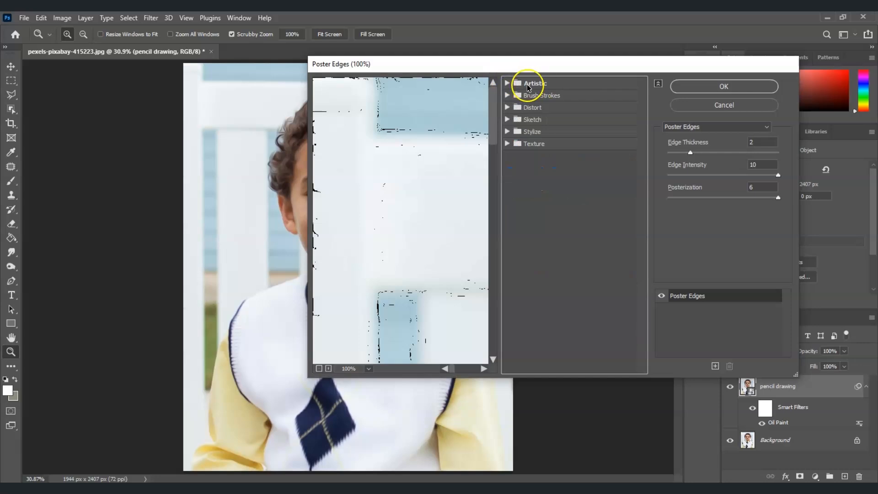
click(529, 85)
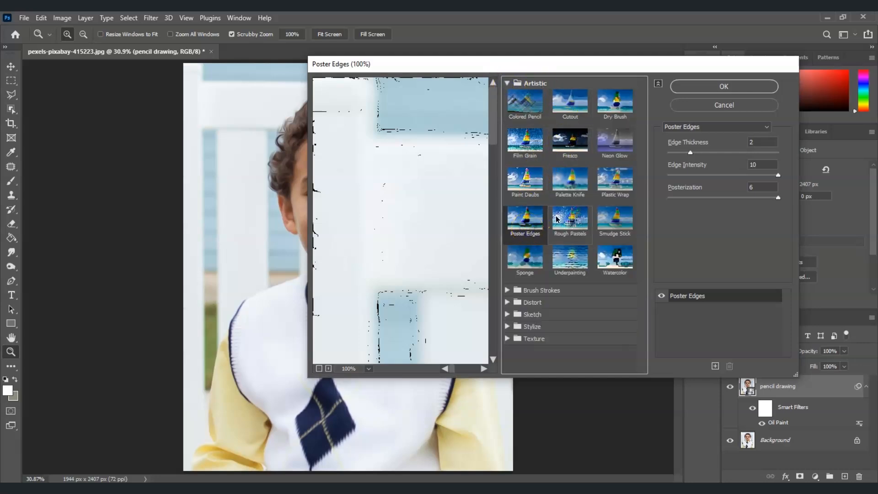
drag(688, 62, 717, 105)
drag(825, 215, 808, 223)
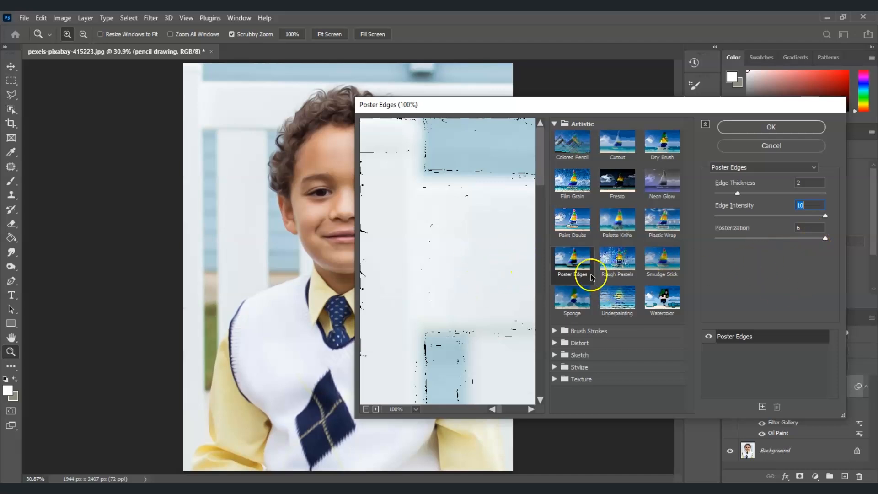
click(774, 127)
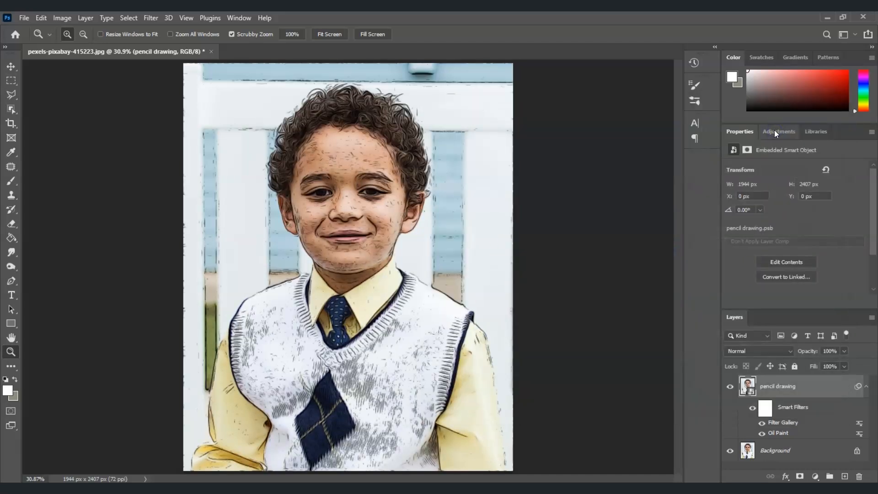
Add a Gradient Map adjustment above the pencil drawing layer using the basic Black, White gradient preset
click(401, 191)
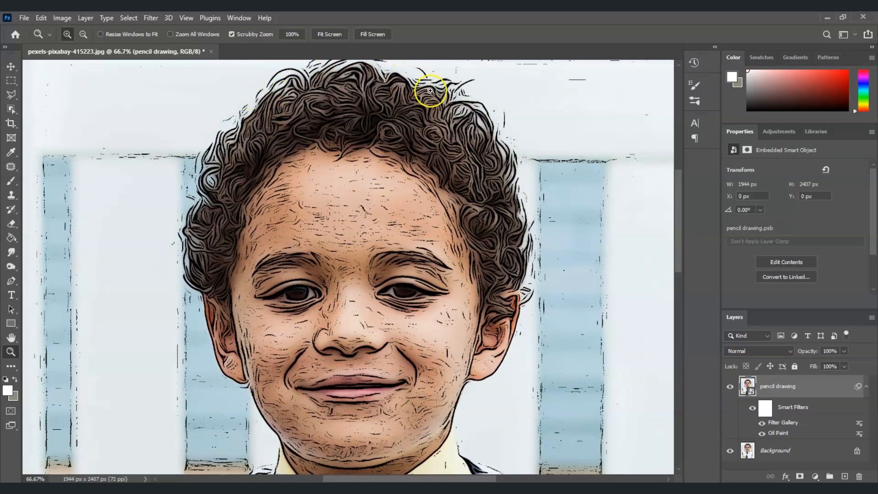
mouse_move(679, 191)
mouse_down()
mouse_move(679, 219)
mouse_move(677, 199)
mouse_up()
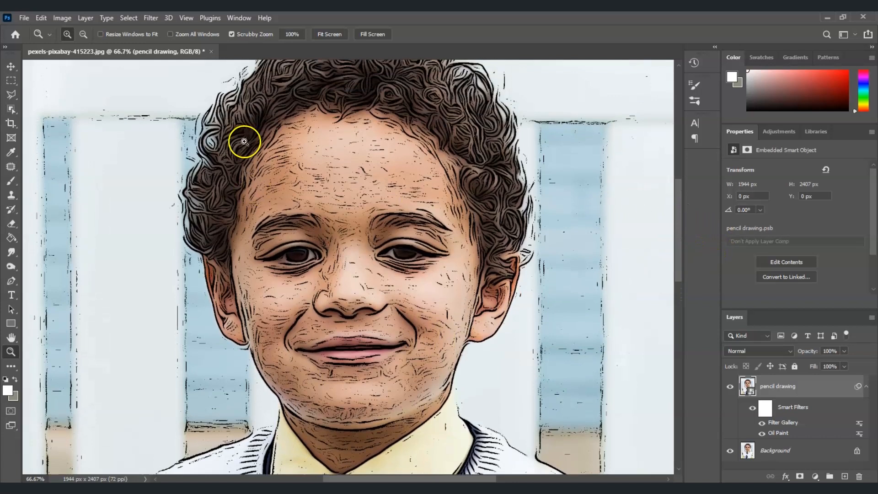
click(333, 34)
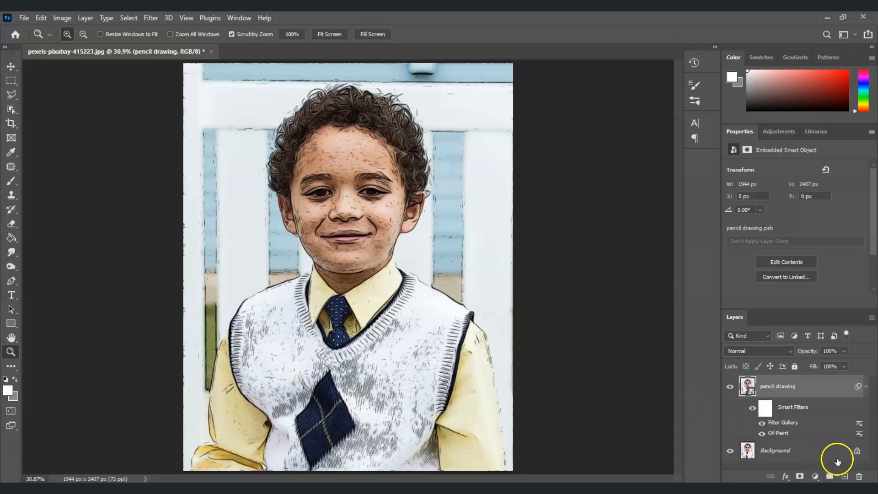
click(815, 476)
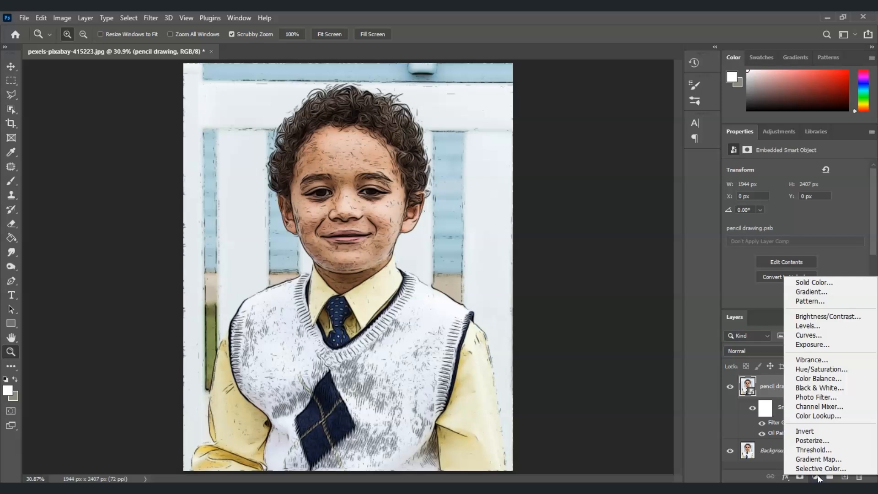
click(818, 460)
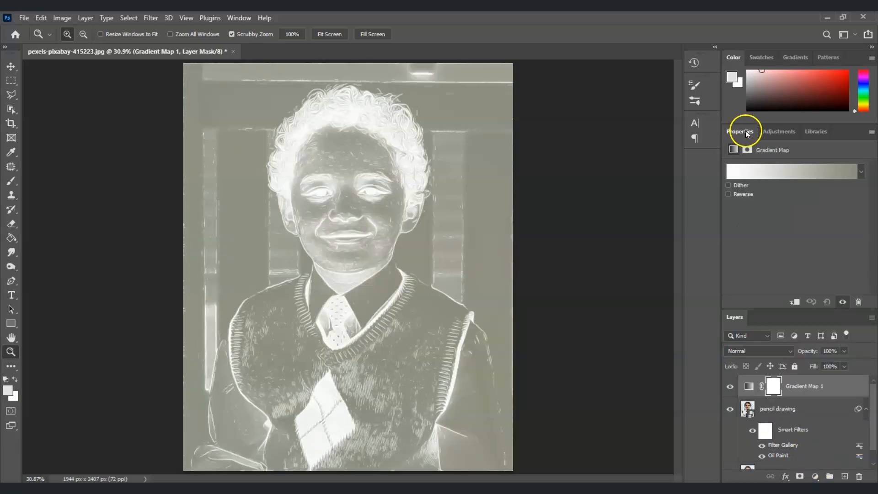
click(803, 172)
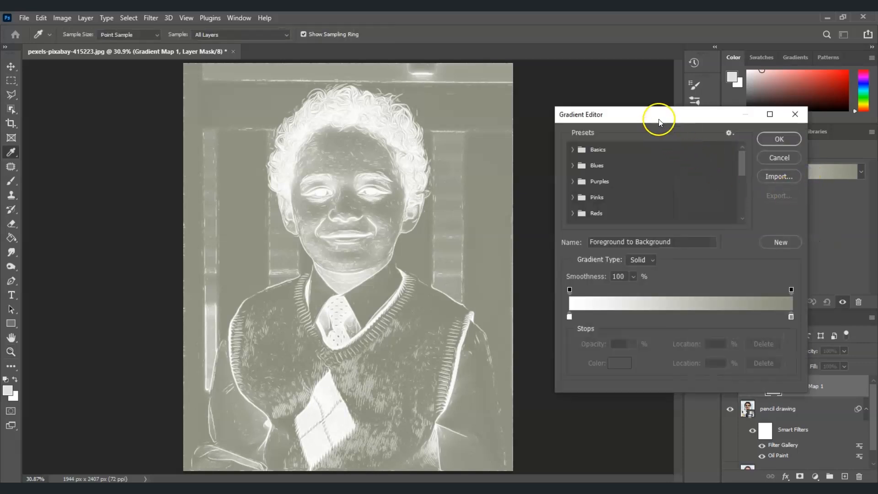
drag(647, 114, 630, 101)
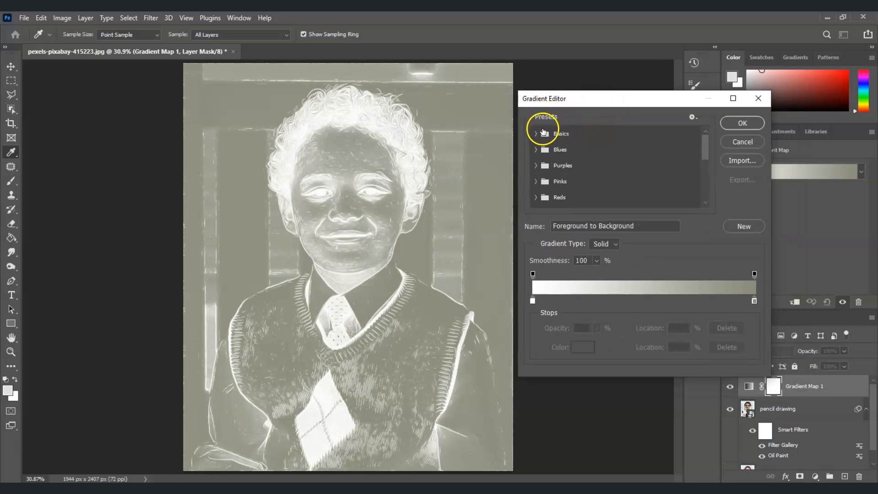
click(536, 134)
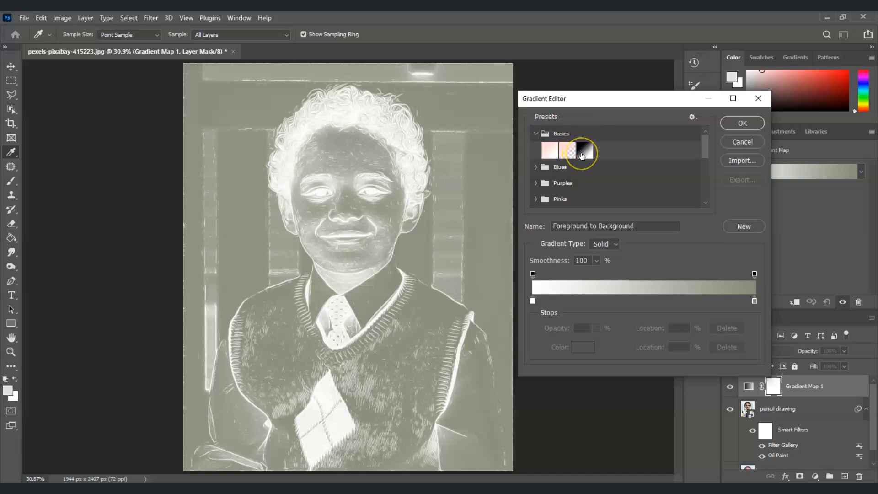
click(584, 151)
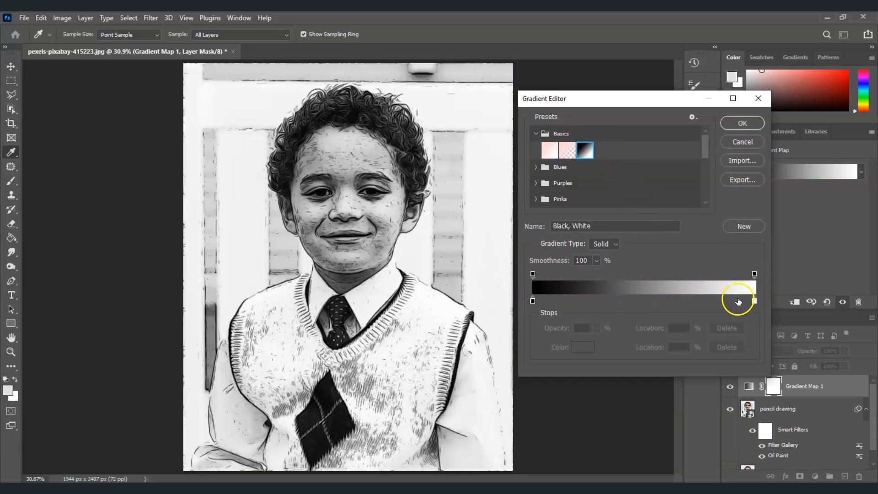
Move the gradient's white stop to 29% and shift the black stop slightly inward, then accept the gradient
drag(755, 302, 619, 302)
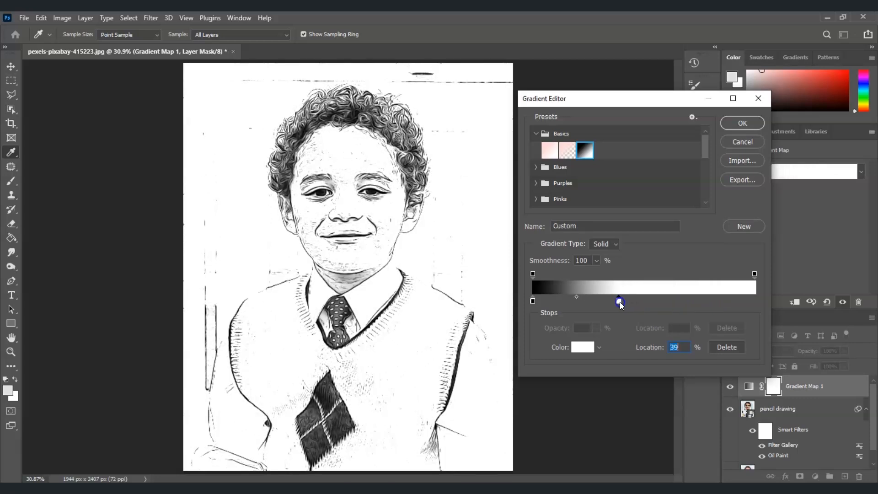
click(533, 300)
drag(539, 303, 559, 302)
drag(620, 300, 600, 301)
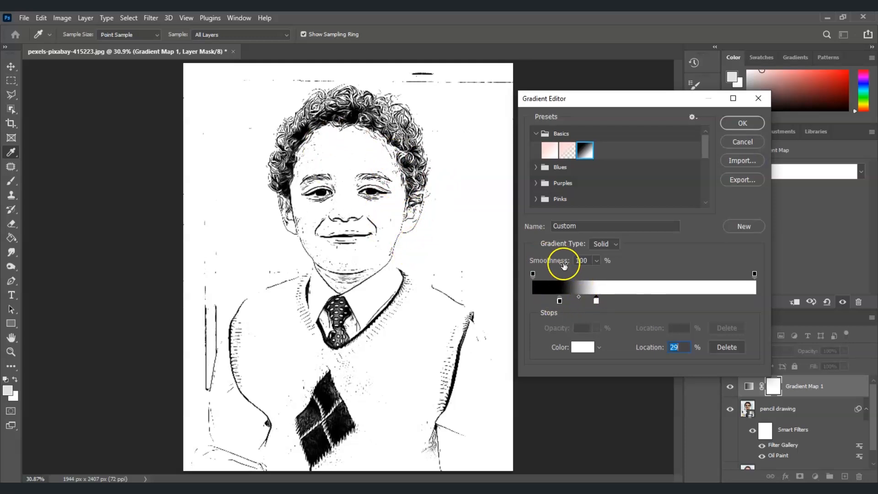
click(732, 124)
Add a new empty layer directly above the pencil drawing layer
key(z)
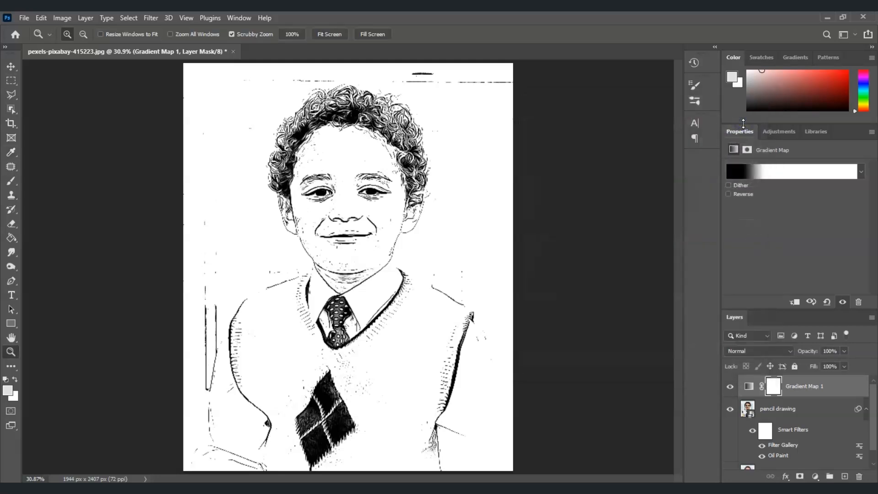
click(363, 262)
scroll(672, 256, down, 4)
scroll(672, 256, up, 6)
click(382, 256)
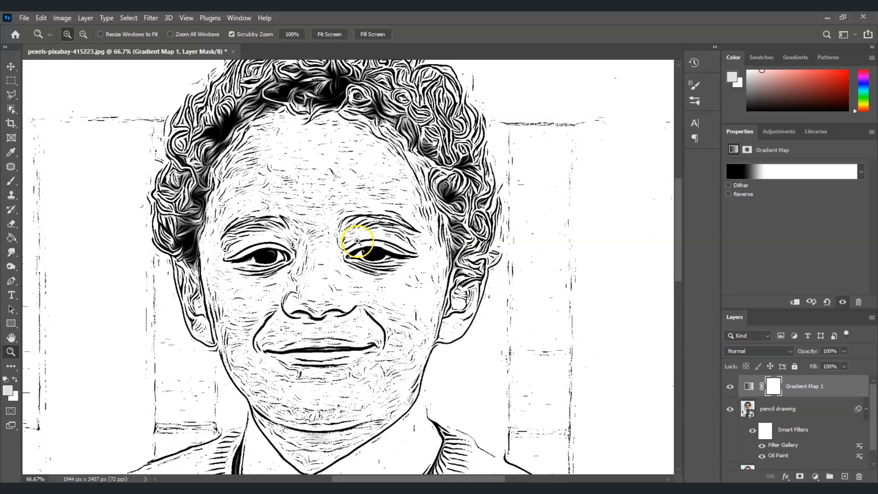
click(793, 413)
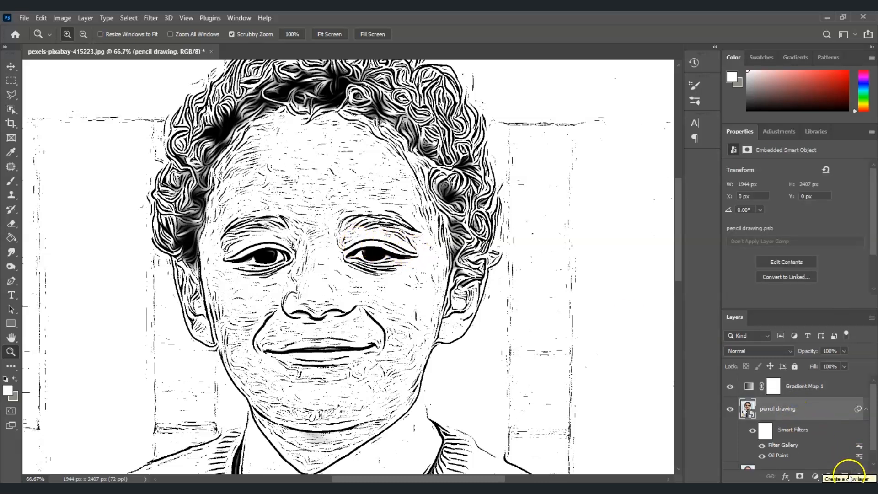
click(845, 479)
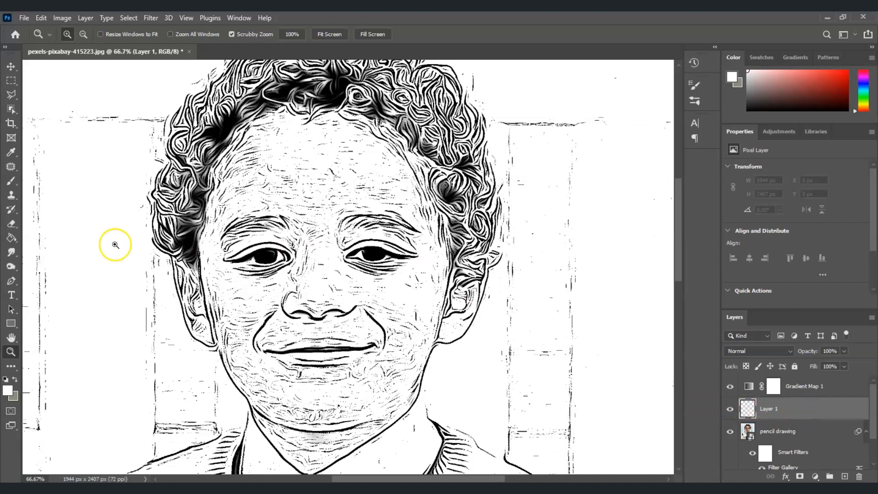
Paint white over the stray lines on the forehead using a Soft Round brush, reducing its size from 150 px to 90 and 50 px
click(12, 183)
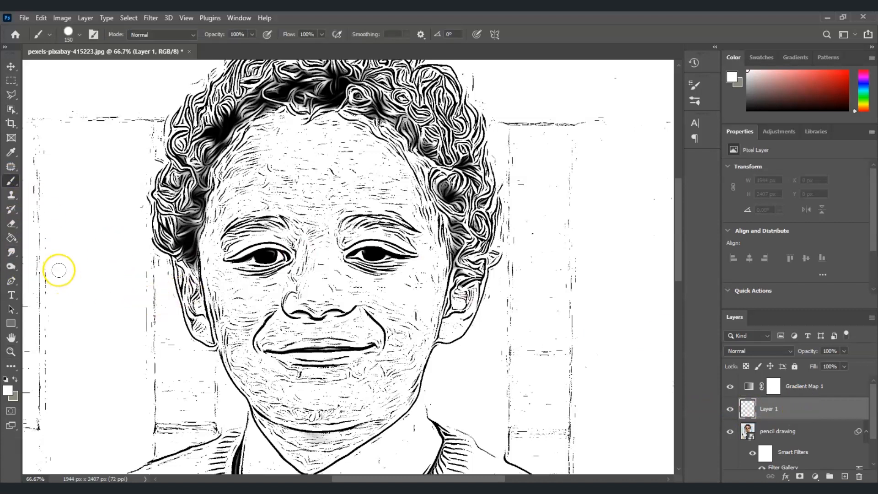
click(80, 35)
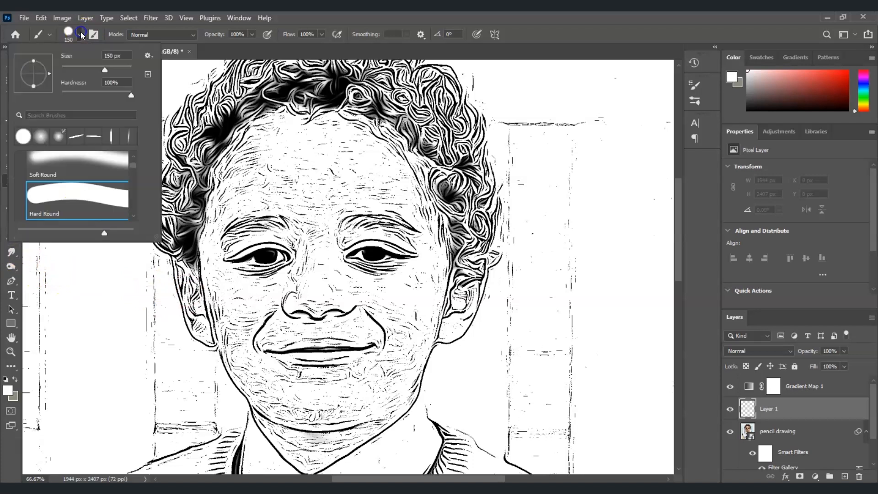
click(94, 158)
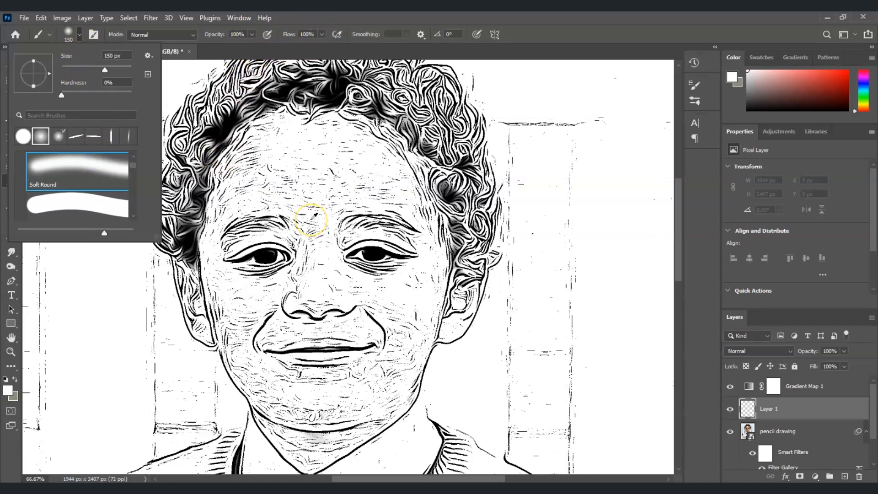
mouse_move(312, 232)
mouse_down()
mouse_move(267, 213)
mouse_move(260, 180)
mouse_move(290, 193)
mouse_move(340, 177)
mouse_move(319, 163)
mouse_up()
alt+right_click(321, 162)
drag(326, 171, 355, 177)
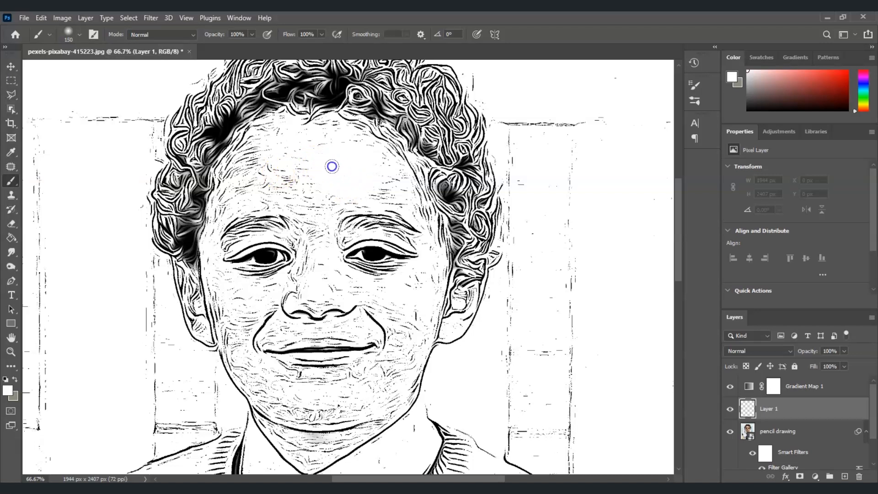
mouse_move(331, 150)
mouse_down()
mouse_move(300, 150)
mouse_move(257, 177)
mouse_move(314, 190)
mouse_move(390, 180)
mouse_up()
key(bracketleft)
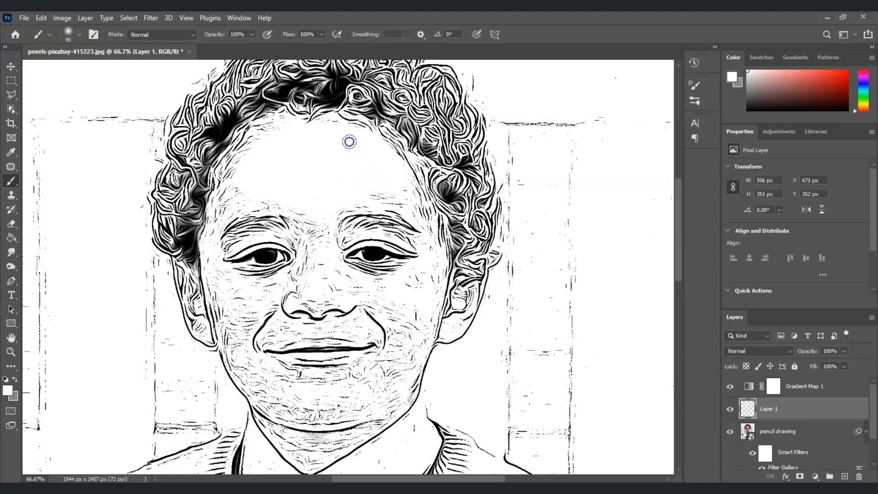
drag(252, 157, 228, 200)
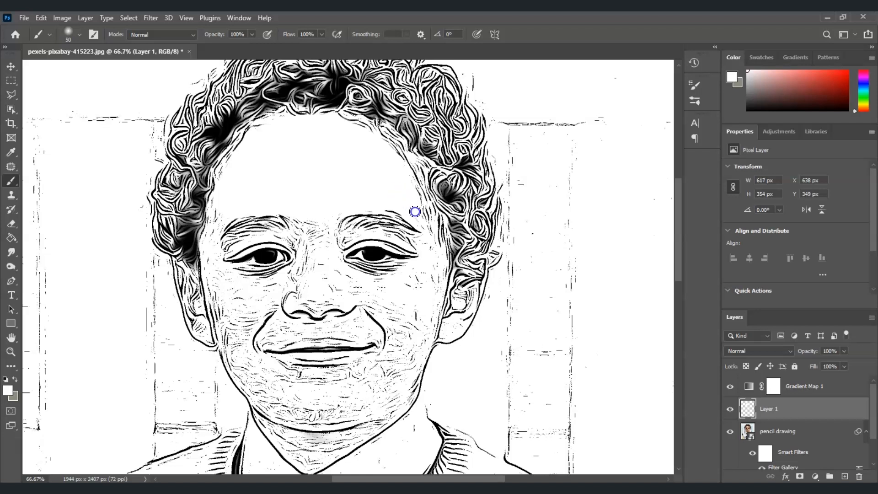
mouse_move(425, 225)
mouse_down()
mouse_move(400, 165)
mouse_move(350, 120)
mouse_up()
Paint white over the stray lines on the cheeks, nose bridge and chin, finishing around the eyes and hairline with a 45 px brush
key([)
mouse_move(312, 268)
mouse_down()
mouse_move(333, 253)
mouse_move(407, 240)
mouse_up()
mouse_move(221, 311)
mouse_down()
mouse_move(211, 253)
mouse_move(234, 284)
mouse_up()
key(])
key(])
mouse_move(242, 320)
mouse_down()
mouse_move(283, 402)
mouse_move(386, 384)
mouse_up()
key(ctrl+z)
mouse_move(414, 309)
mouse_down()
mouse_move(409, 330)
mouse_move(231, 334)
mouse_move(378, 393)
mouse_move(404, 286)
mouse_up()
key([)
key([)
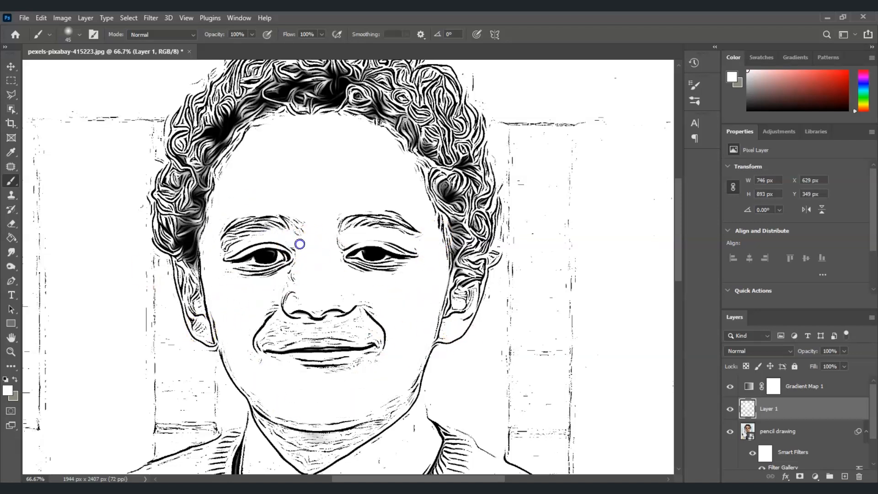
drag(233, 285, 219, 231)
drag(313, 118, 288, 121)
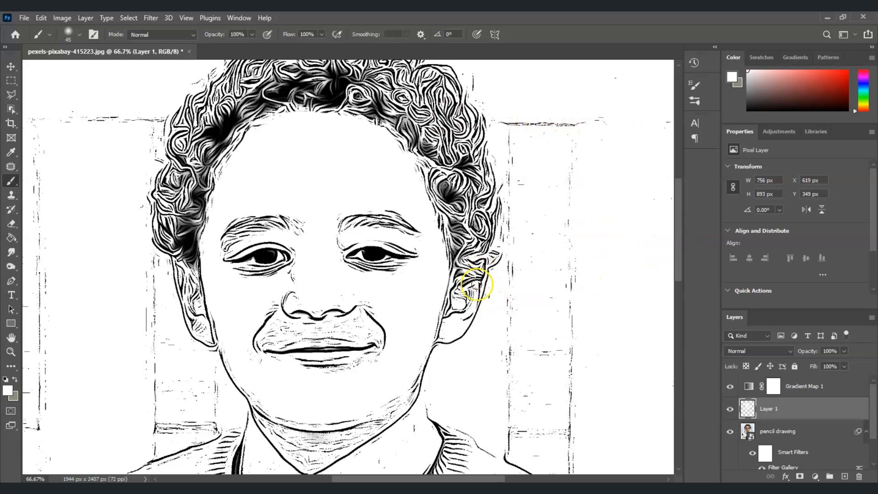
Paint white over the leftover fence lines in the background around the boy with a 100 px brush
key(z)
click(332, 35)
key(b)
drag(419, 228, 420, 169)
drag(211, 304, 211, 392)
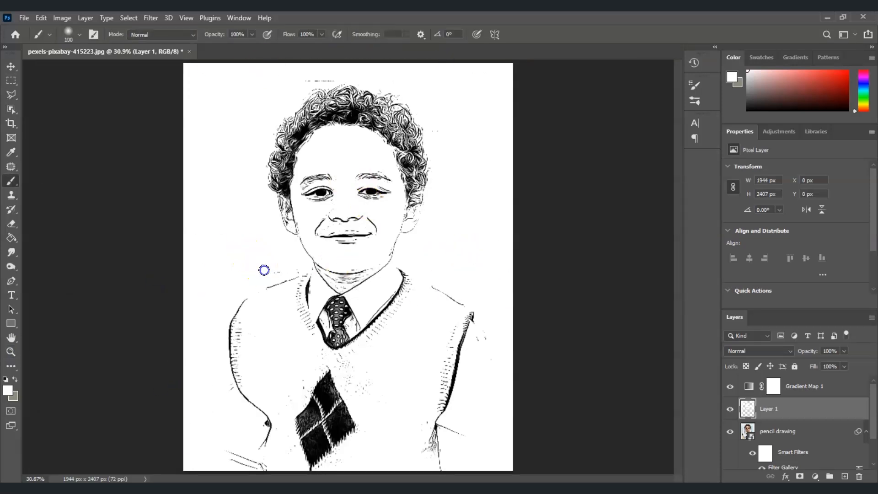
Clean up the remaining marks beside the shoulder and around the jaw, neck and shirt collar in white, using a 30 px brush for details
key(z)
drag(247, 276, 315, 275)
key(b)
drag(318, 221, 343, 201)
key(bracketleft)
key(bracketleft)
key(bracketleft)
key(bracketleft)
key(bracketleft)
key(bracketleft)
key(bracketleft)
key(bracketleft)
key(bracketleft)
drag(457, 282, 476, 274)
drag(566, 235, 549, 239)
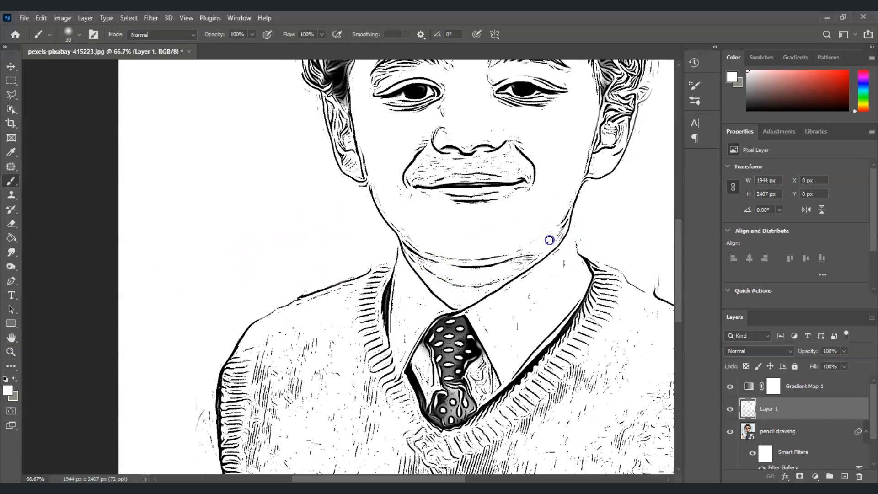
drag(529, 297, 511, 322)
Paint white over the leftover specks near the other shoulder and around the outline of the hair
scroll(510, 322, right, 5)
drag(472, 274, 547, 322)
scroll(469, 139, up, 5)
drag(111, 177, 120, 179)
drag(663, 226, 663, 198)
mouse_move(328, 144)
mouse_down()
mouse_move(353, 110)
mouse_move(261, 133)
mouse_up()
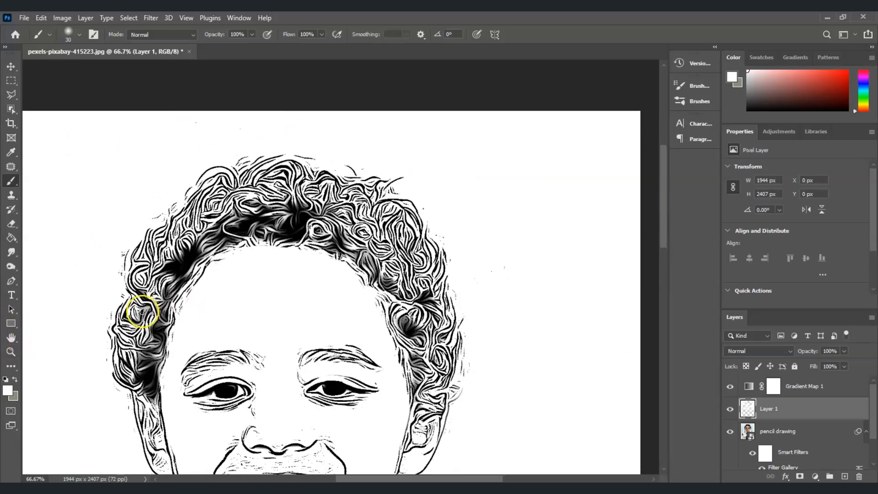
Place a copy of the Background layer above the gradient map and hide it to compare the original photo with the drawing
click(11, 352)
scroll(340, 346, down, 1)
scroll(339, 346, down, 2)
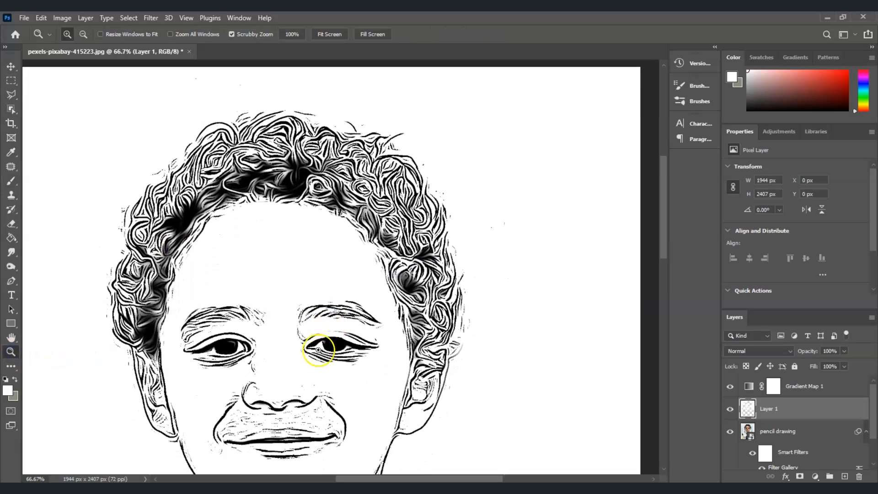
click(330, 34)
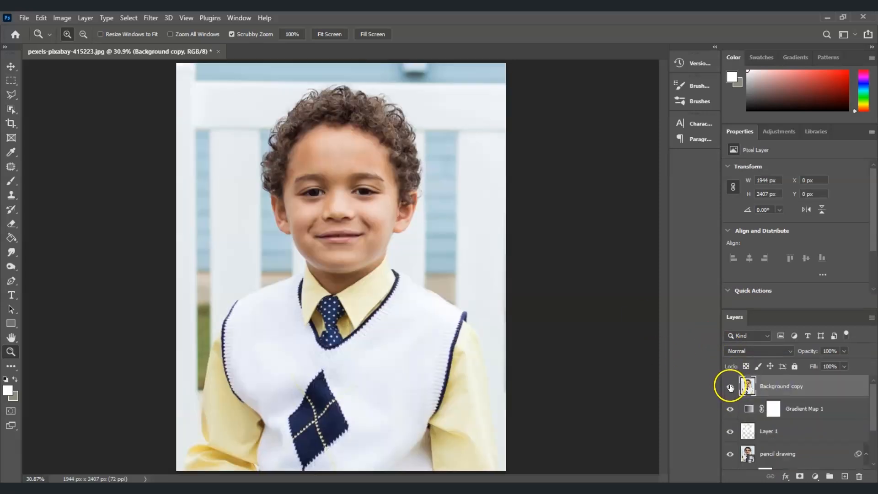
click(731, 388)
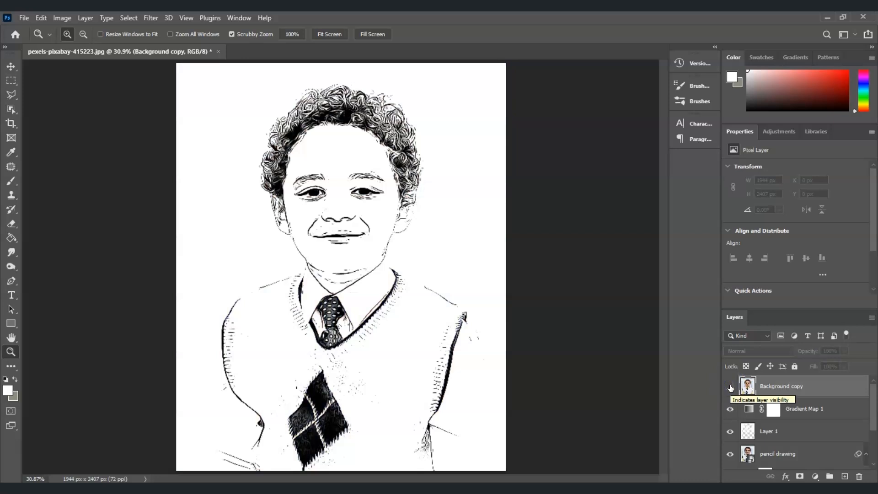